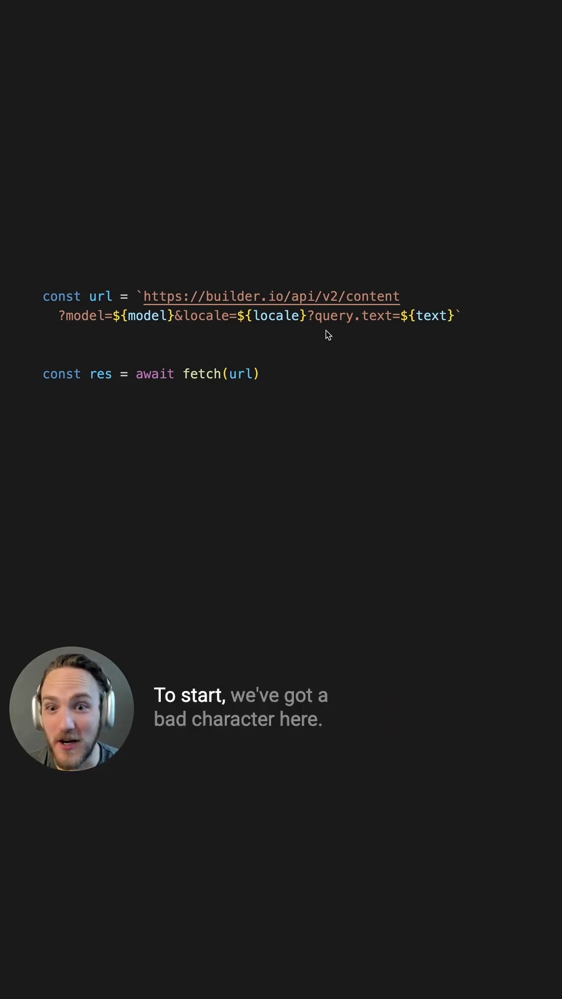
- Change the stray '?' before query.text to '&' and move into the ${text} placeholder
left_click_drag(307, 316, 314, 316)
type("&")
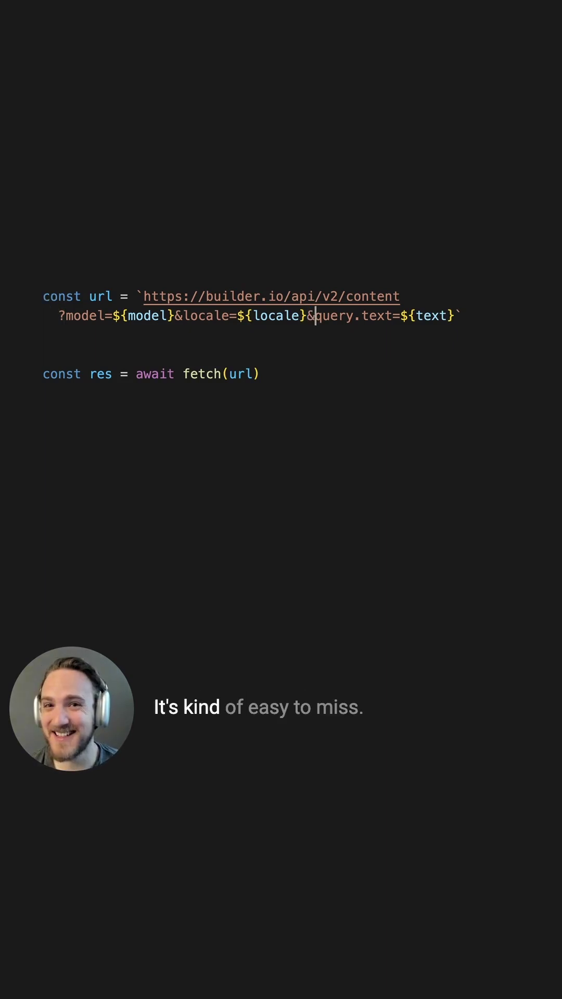
key("Right")
key("Right")
key("Right")
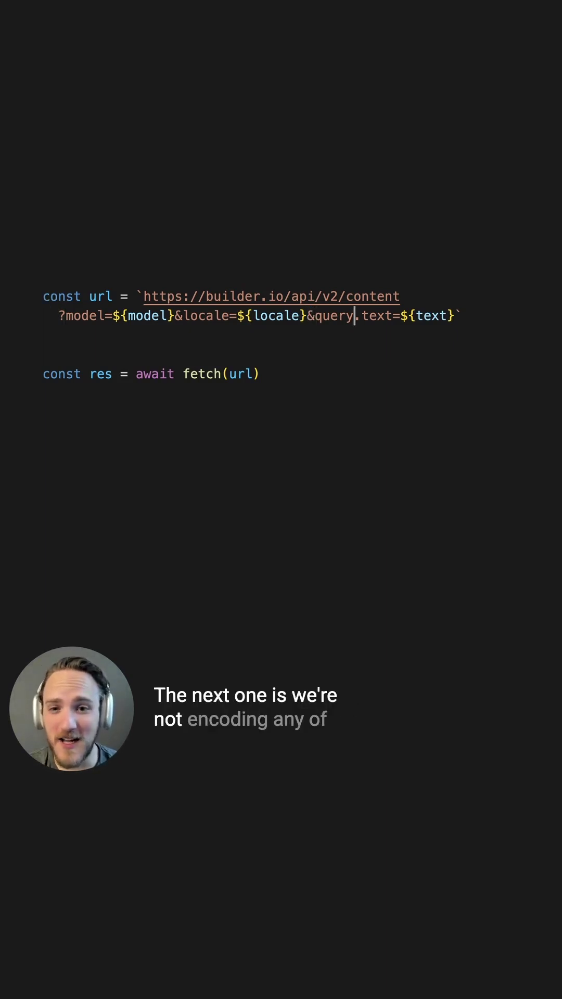
key("Right")
key("Right")
key("Right")
key("Right")
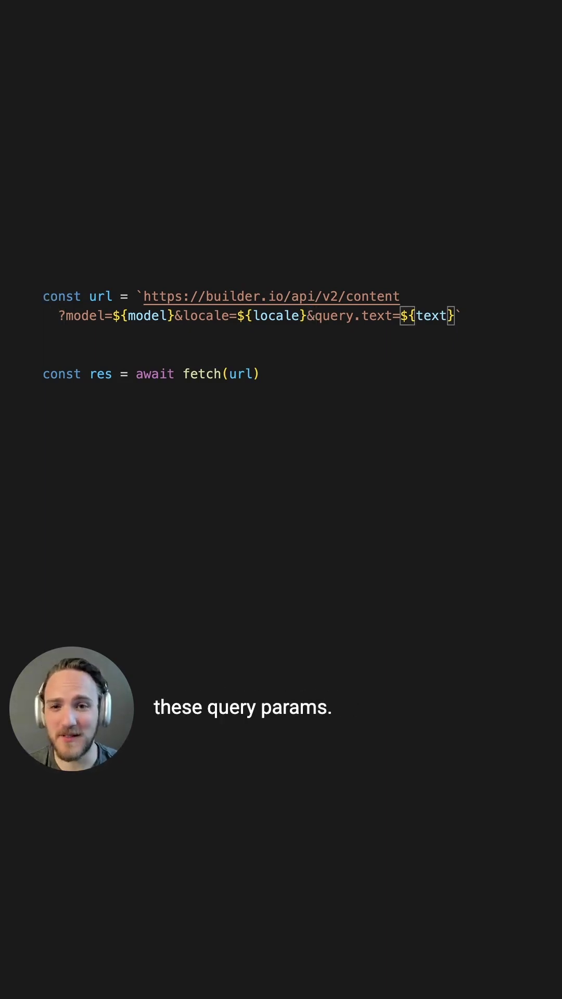
- Wrap text, model and locale in encodeURIComponent on separate lines, then select the url definition
key("Return")
type("encodeURIComponent(")
key("Right")
key("Right")
key("Right")
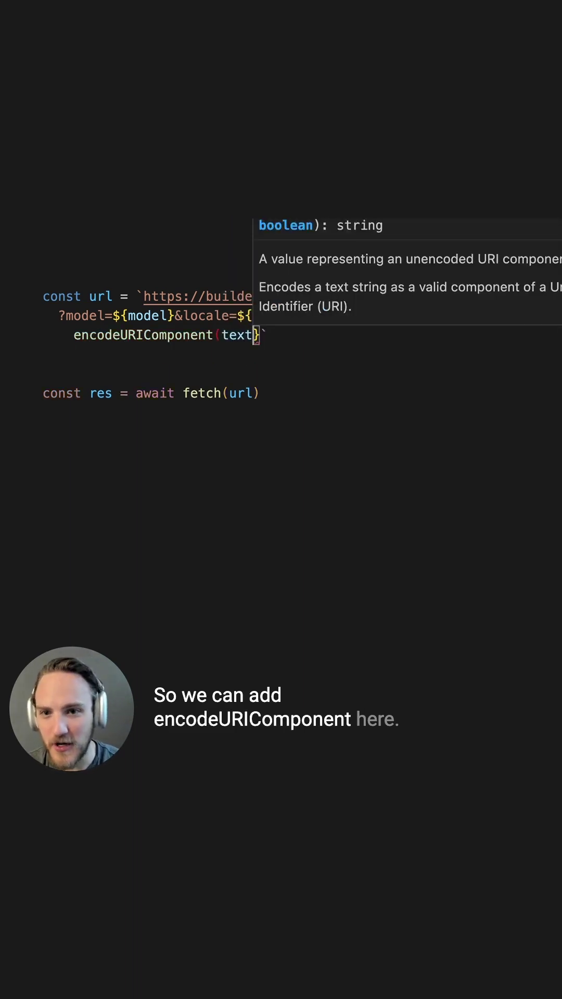
type(")")
key("Return")
type("encodeURIComponent")
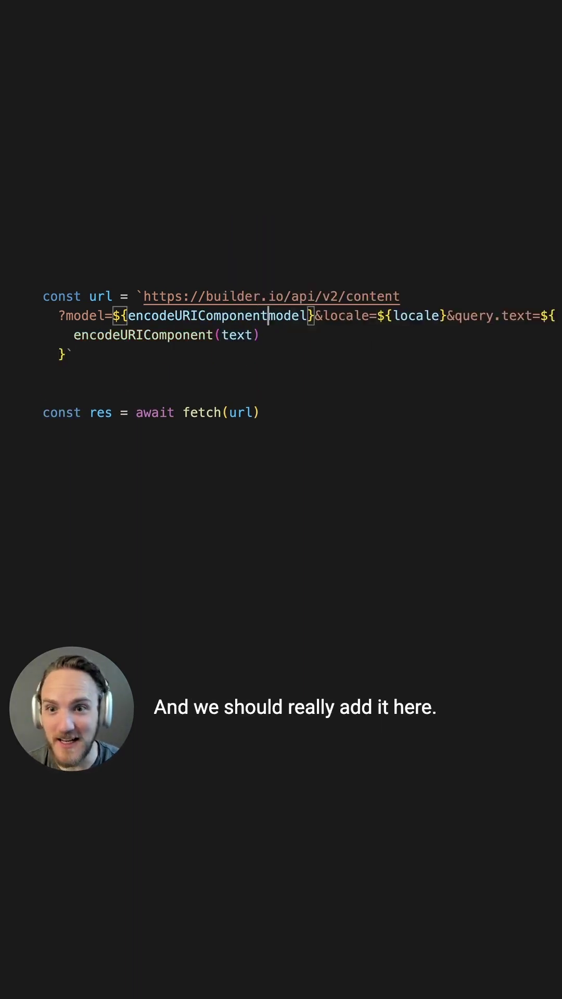
type("(")
key("Right")
key("Right")
key("Right")
type(")")
key("Right")
key("Right")
key("Right")
type("encodeURIComponent(")
key("Right")
key("Right")
key("Right")
type(")")
key("Return")
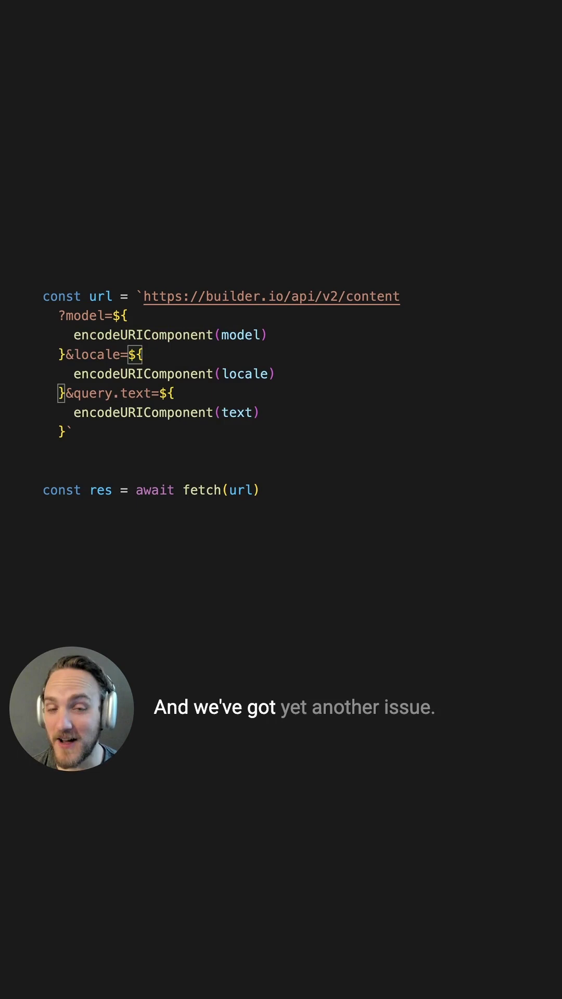
key("shift+Home")
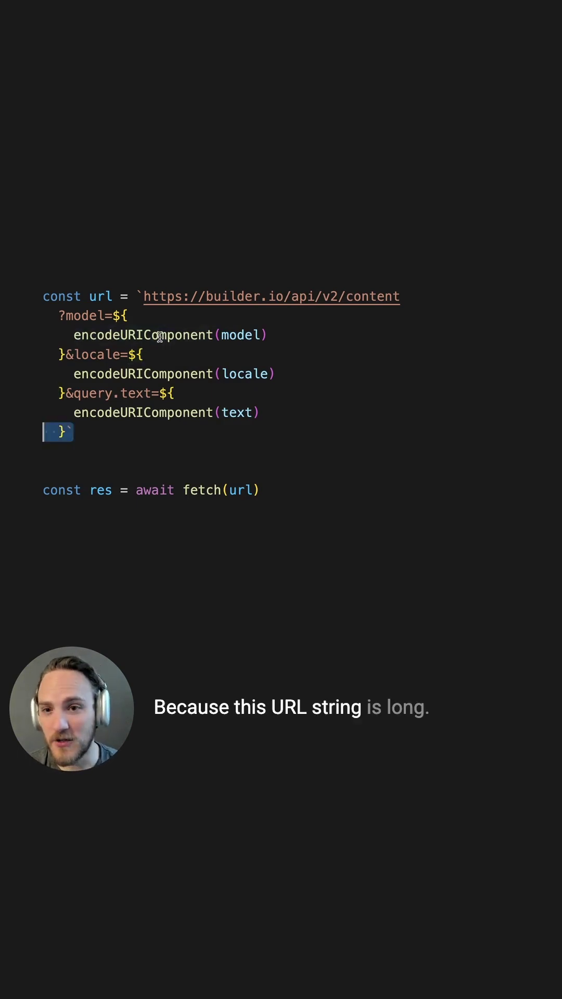
- Evaluate the url definition in the Node REPL and highlight the printed newline and spaces
key("shift+Up")
key("shift+Up")
key("shift+Up")
key("shift+Up")
key("shift+Up")
key("shift+Up")
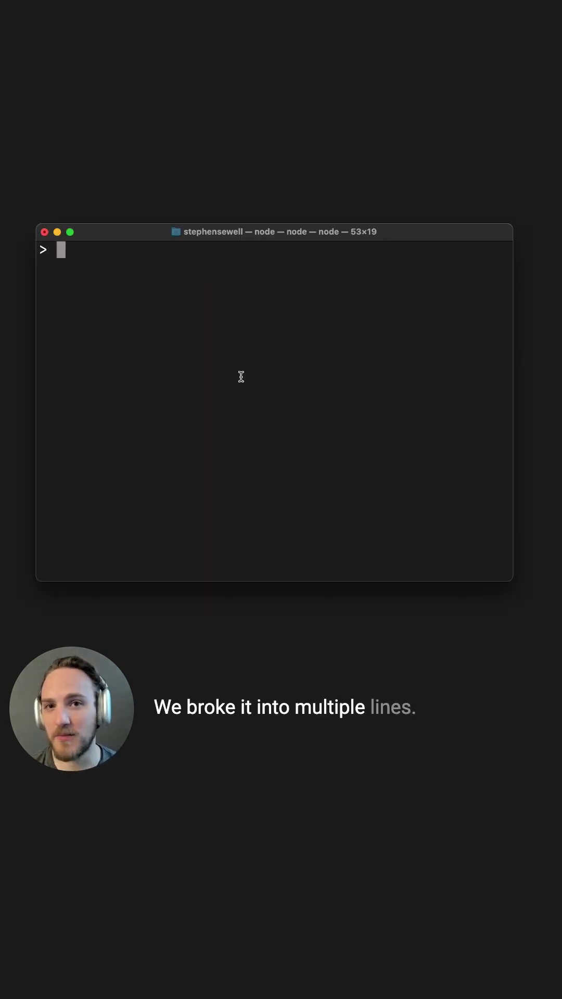
type("const url = `https://builder.io/api/v2/content   ?model=${     encodeURIComponent(model)   }&locale=${     encodeURIComponent(locale)   }&query.text=${     encodeURIComponent(text)   }`")
key("Return")
type("ur")
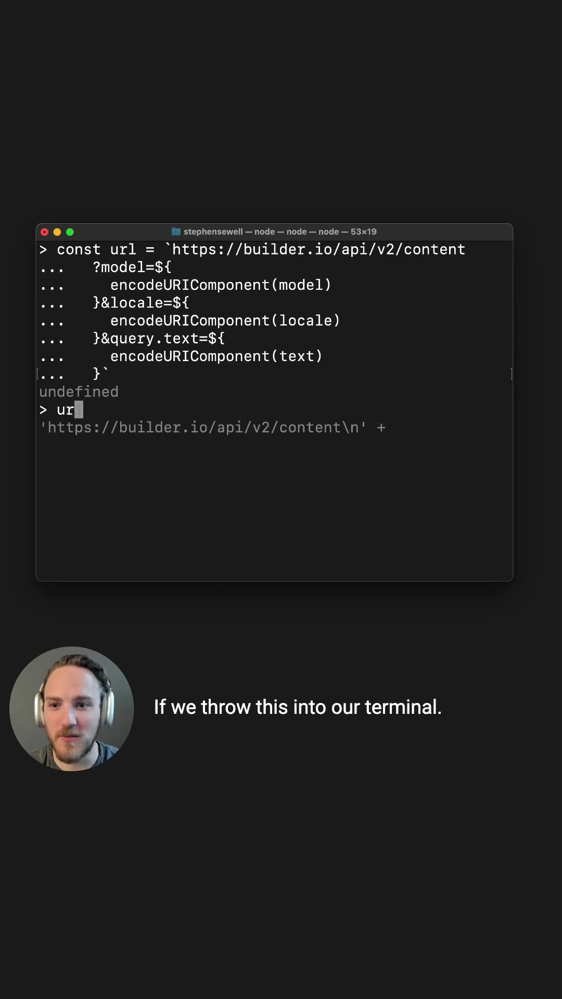
type("l")
key("Return")
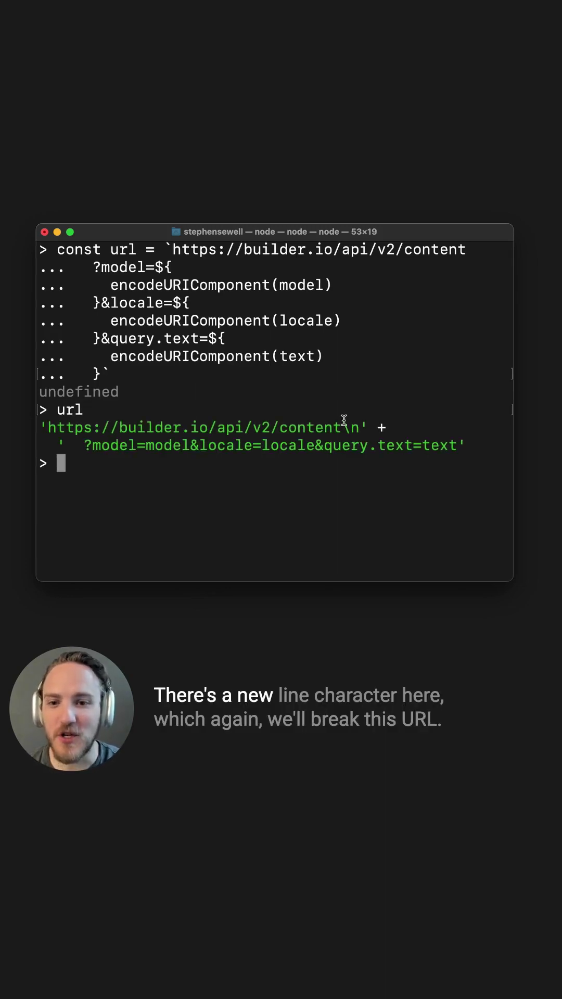
left_click_drag(341, 428, 351, 429)
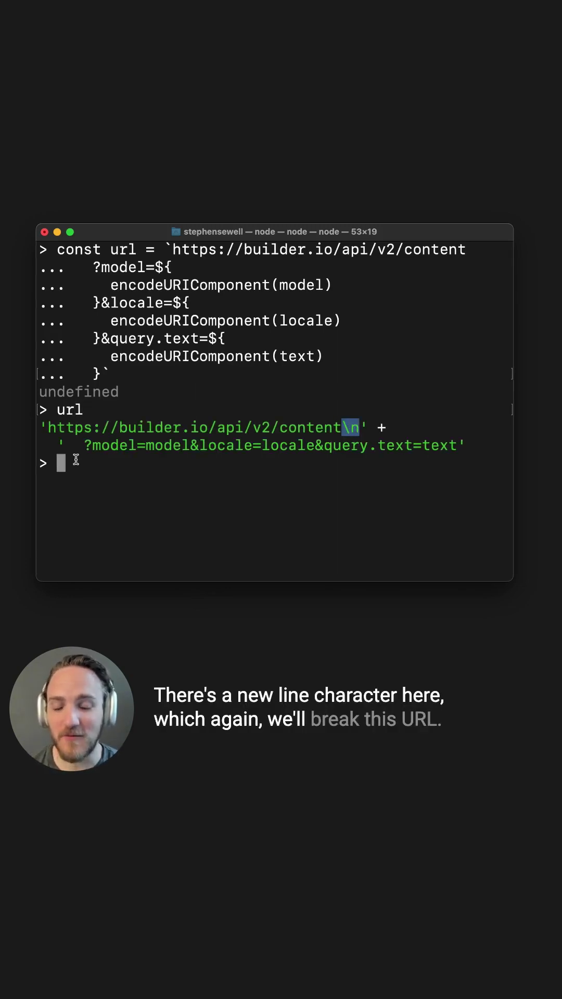
left_click_drag(65, 445, 85, 445)
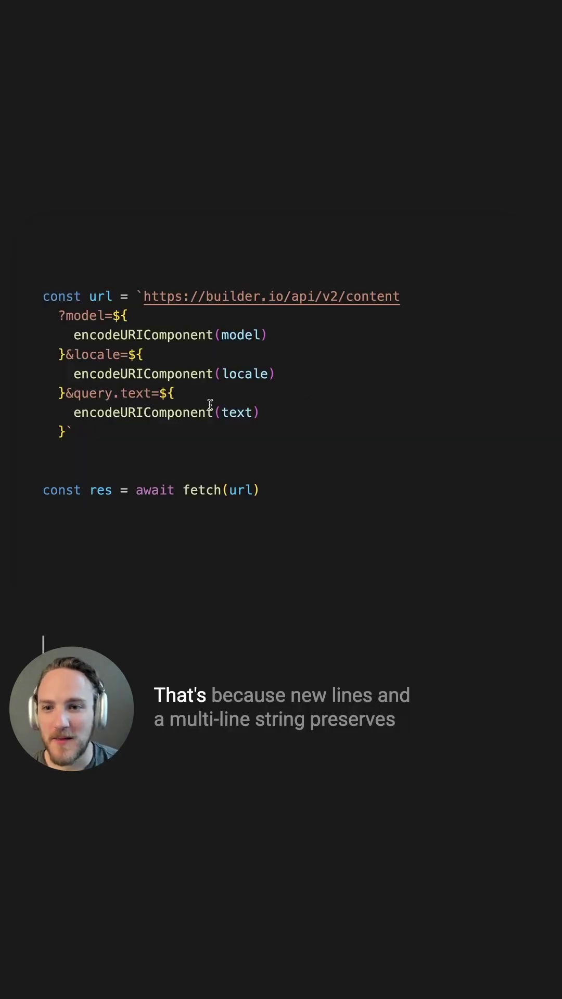
- Remove the base address's opening backtick and move to the start of the ?model line
left_click(138, 296)
key("shift+End")
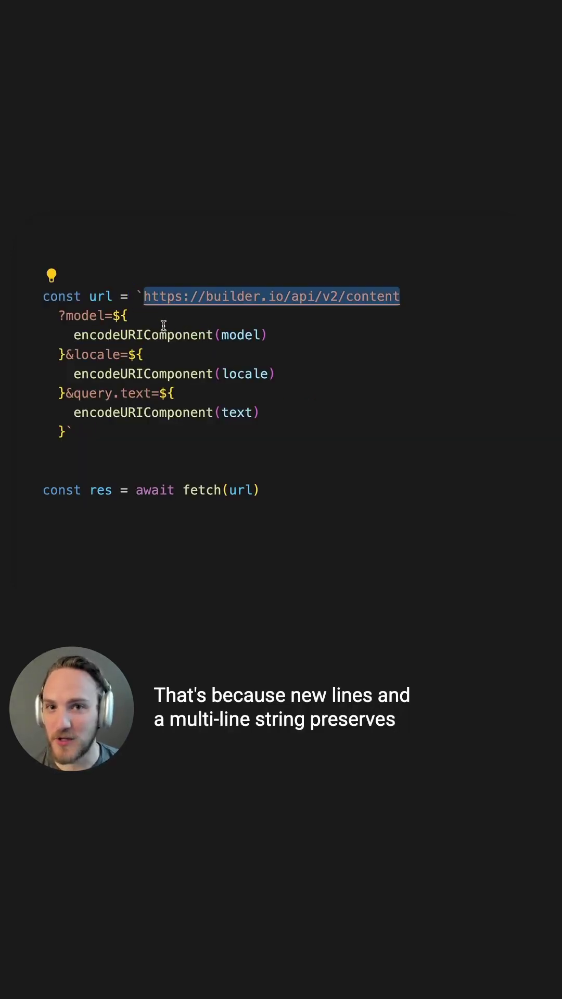
key("Left")
key("BackSpace")
type("'")
key("End")
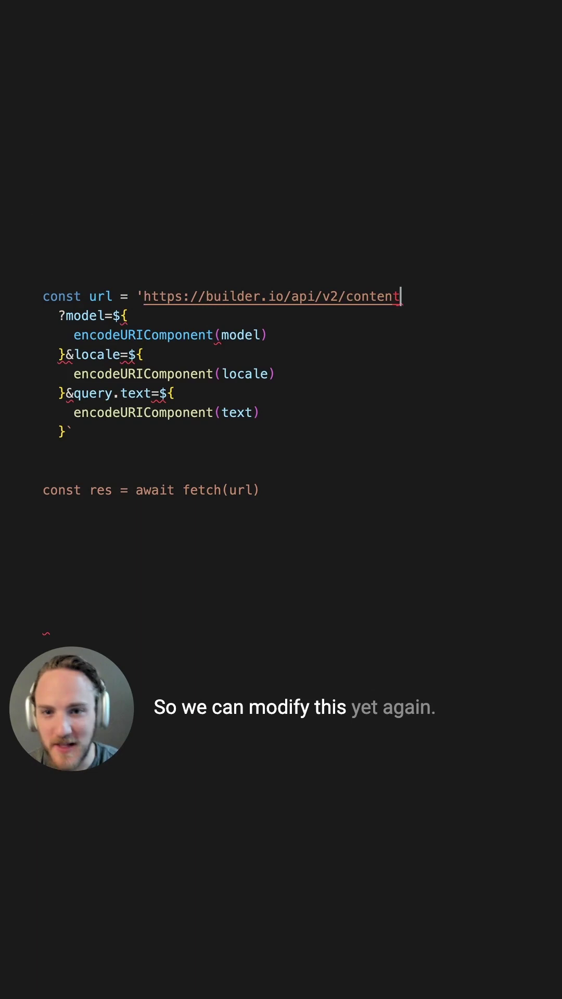
type("'")
key("Down")
key("Home")
type("+ `")
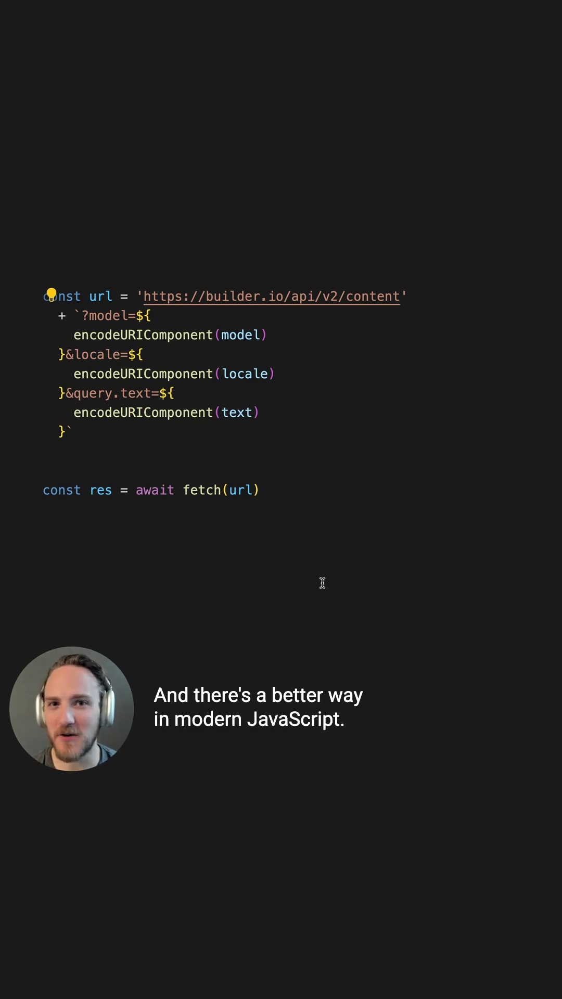
type("new URL")
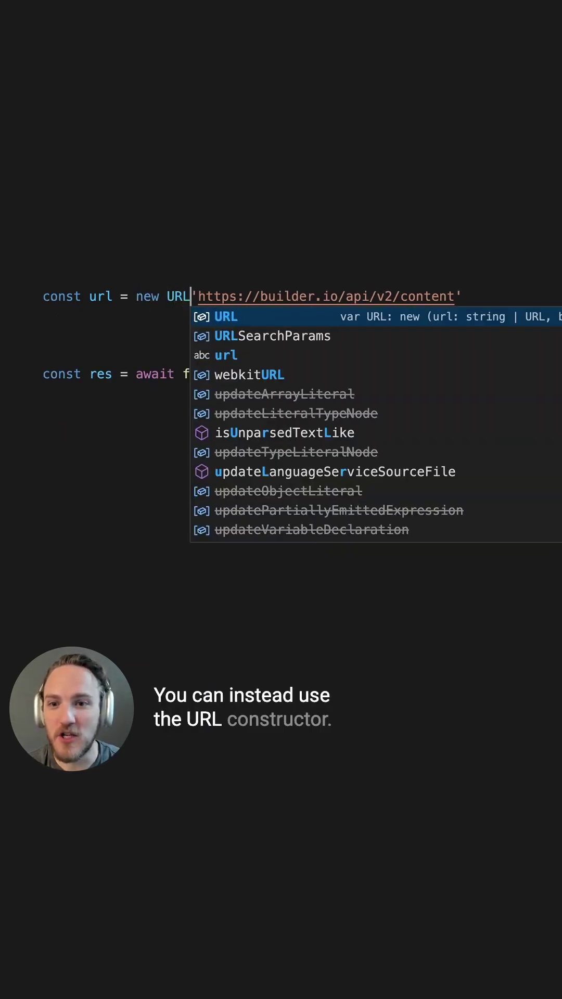
type("(")
- Complete the new URL( constructor call around the base address string
key("End")
type(")")
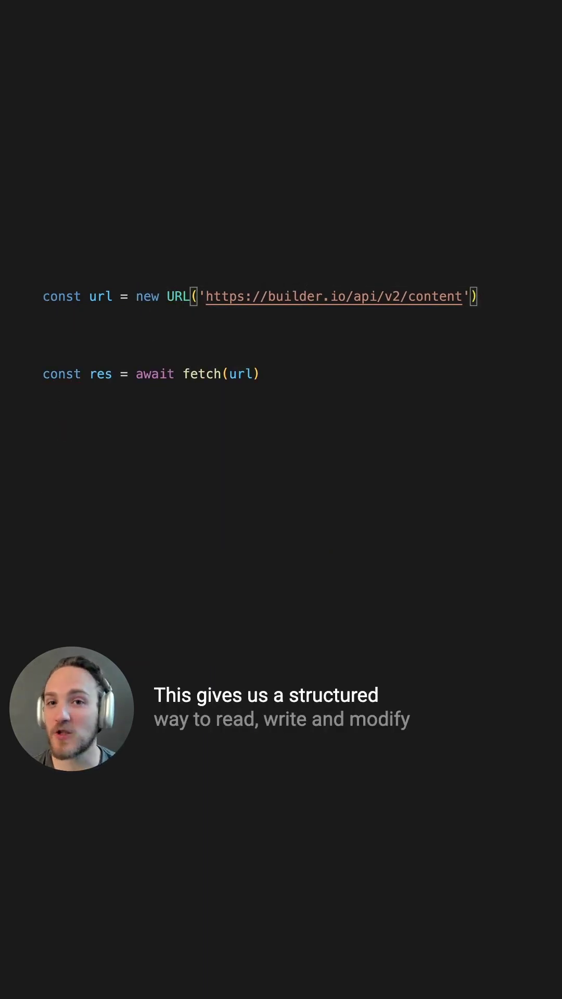